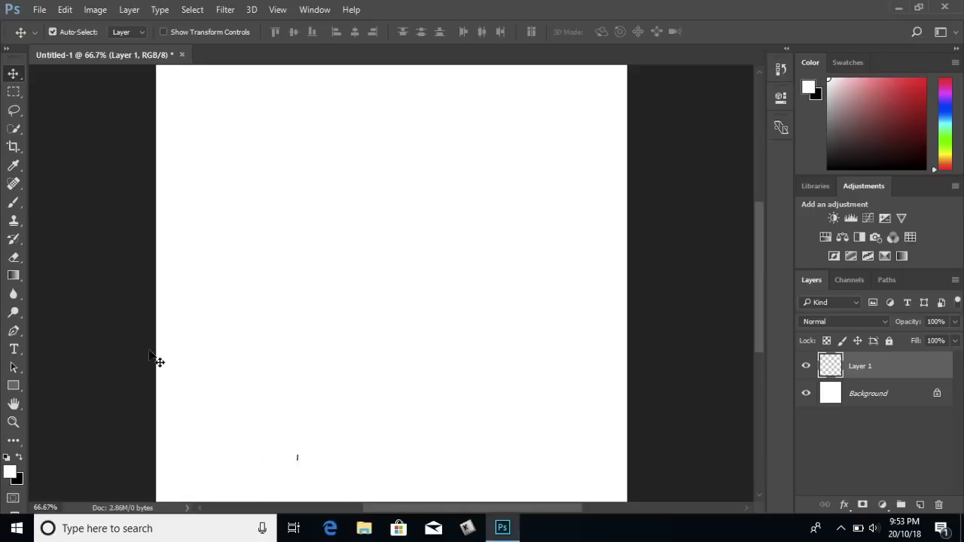
Step: Type the word GANESH on the canvas with the Type tool
{"action": "key", "text": "t"}
{"action": "left_click", "coordinate": [276, 273]}
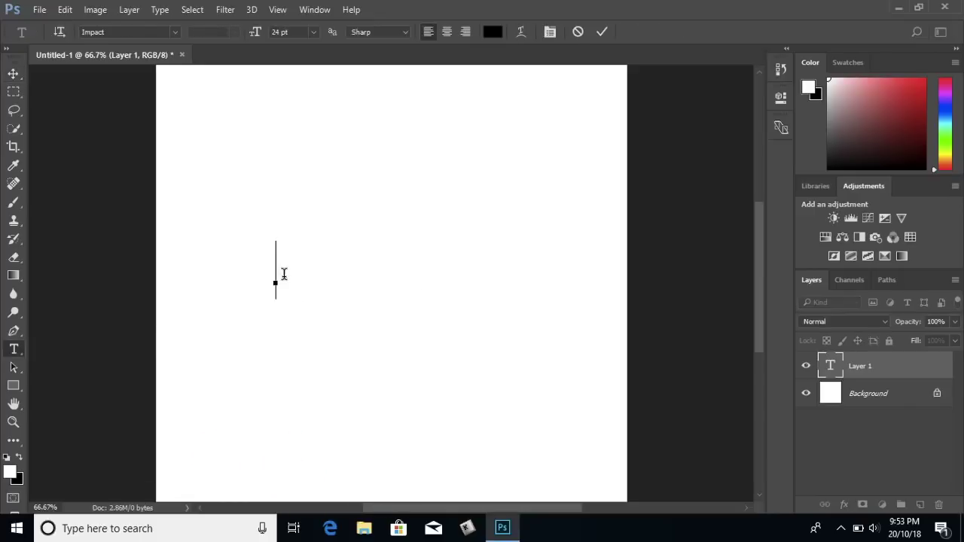
{"action": "type", "text": "GANESH"}
Step: Select GANESH and copy it, then dismiss the resulting not-enough-RAM error
{"action": "key", "text": "Home"}
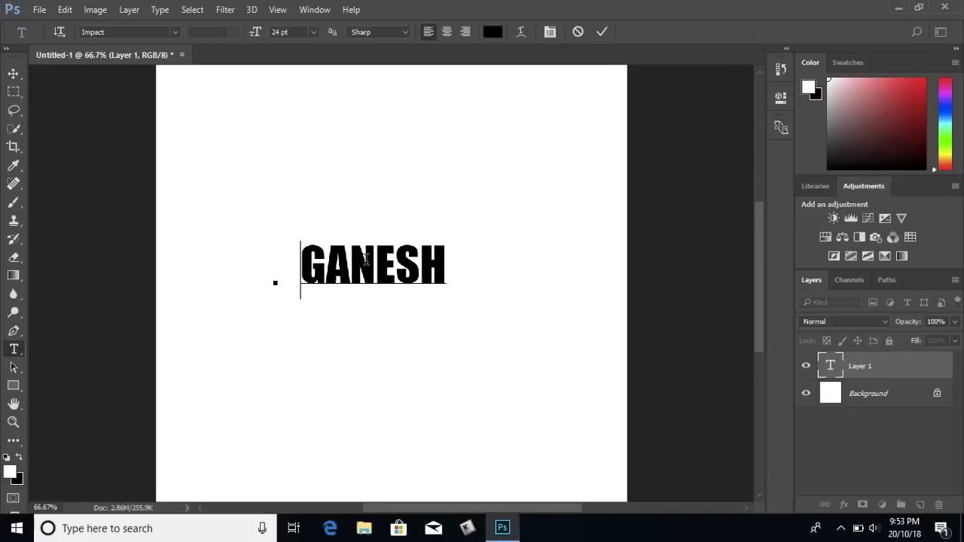
{"action": "left_click", "coordinate": [448, 268], "text": "shift"}
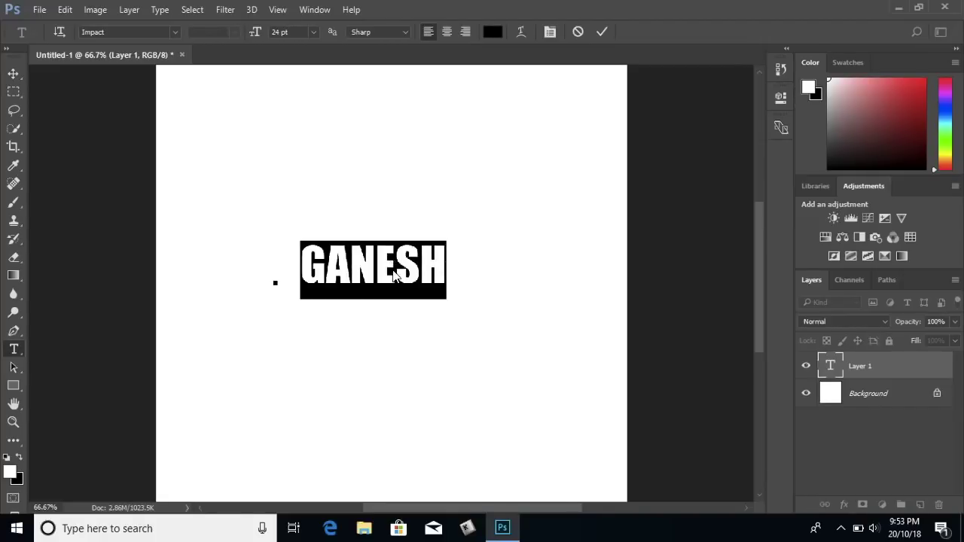
{"action": "right_click", "coordinate": [394, 275]}
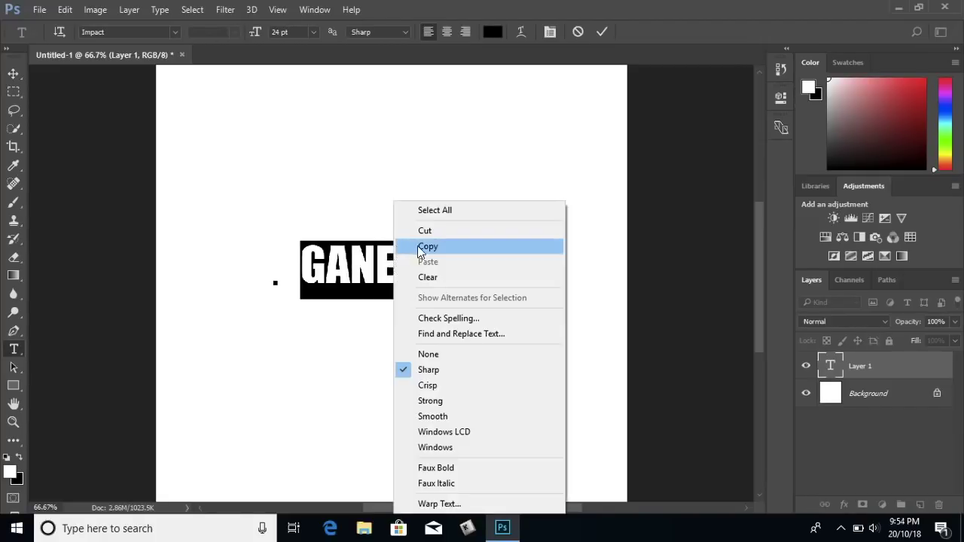
{"action": "left_click", "coordinate": [437, 246]}
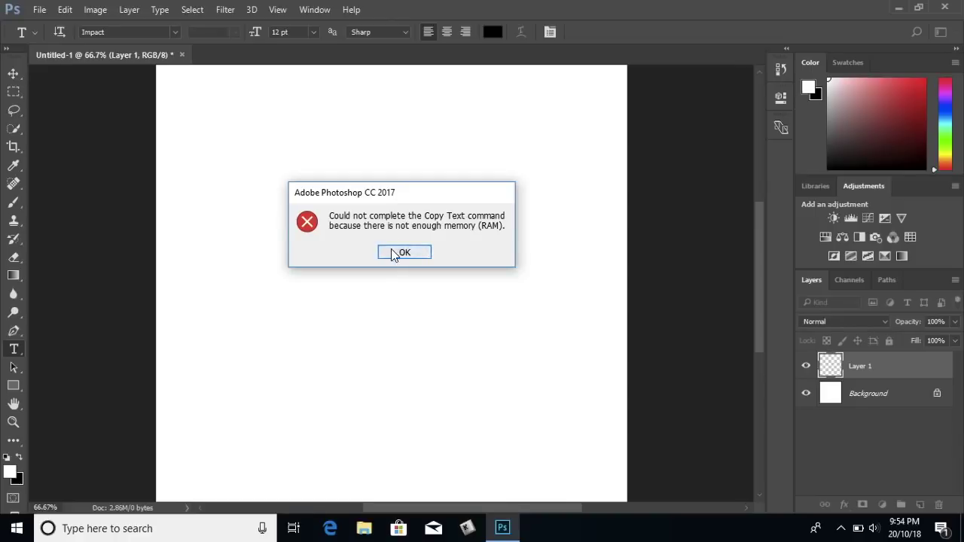
{"action": "left_click", "coordinate": [392, 250]}
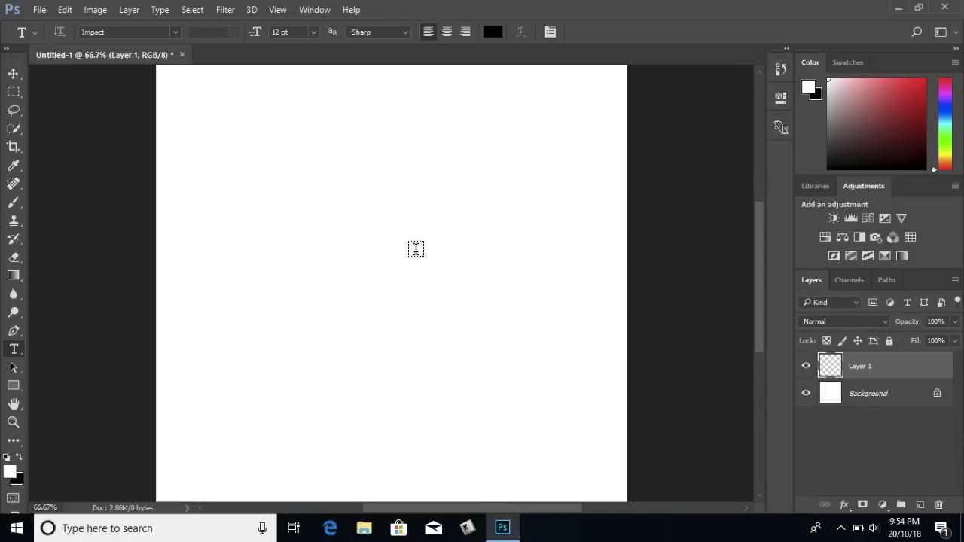
Step: Try the Performance preferences, which raise an integer-range error, then open the Windows Run dialog
{"action": "key", "text": "v"}
{"action": "left_click", "coordinate": [64, 10]}
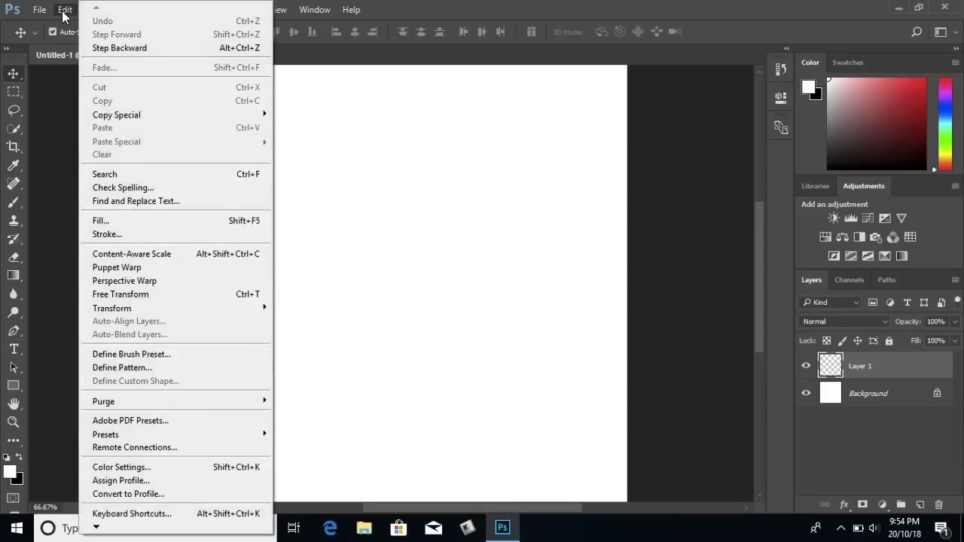
{"action": "mouse_move", "coordinate": [114, 515]}
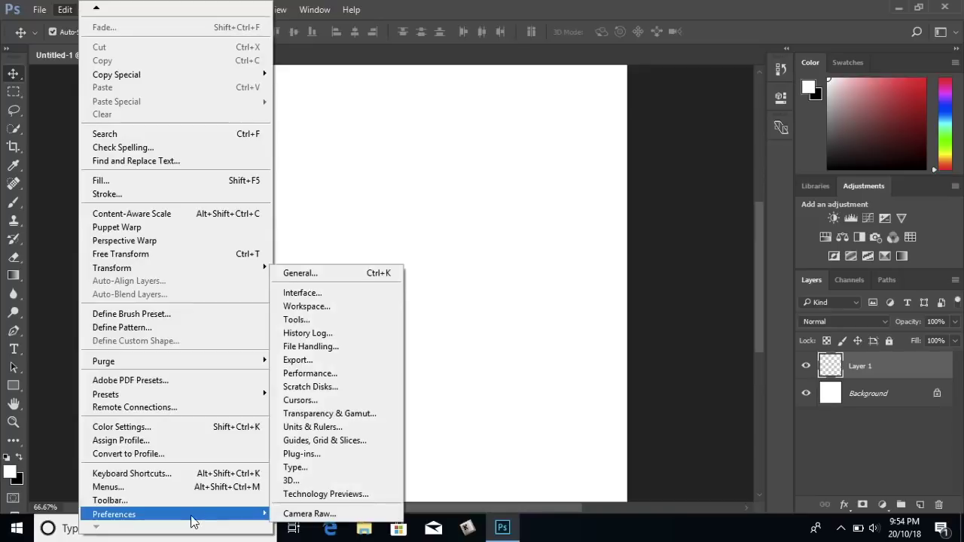
{"action": "left_click", "coordinate": [328, 373]}
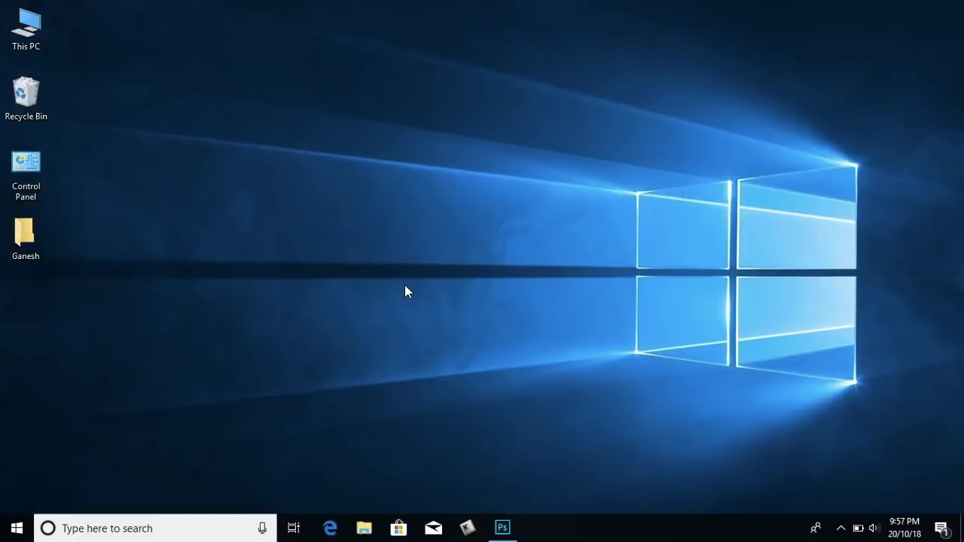
{"action": "key", "text": "super+r"}
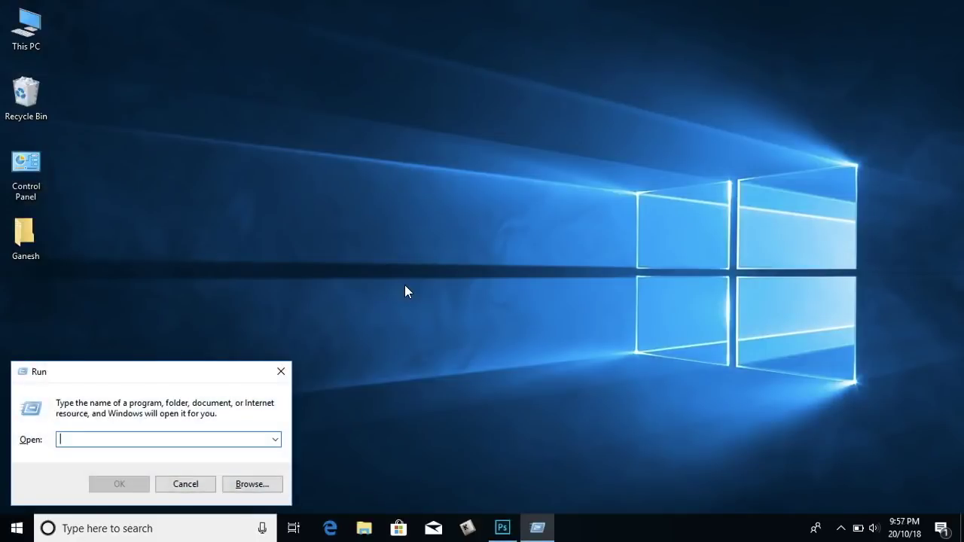
Step: Run regedit, approve the User Account Control prompt, and reposition the Registry Editor window
{"action": "type", "text": "regedit"}
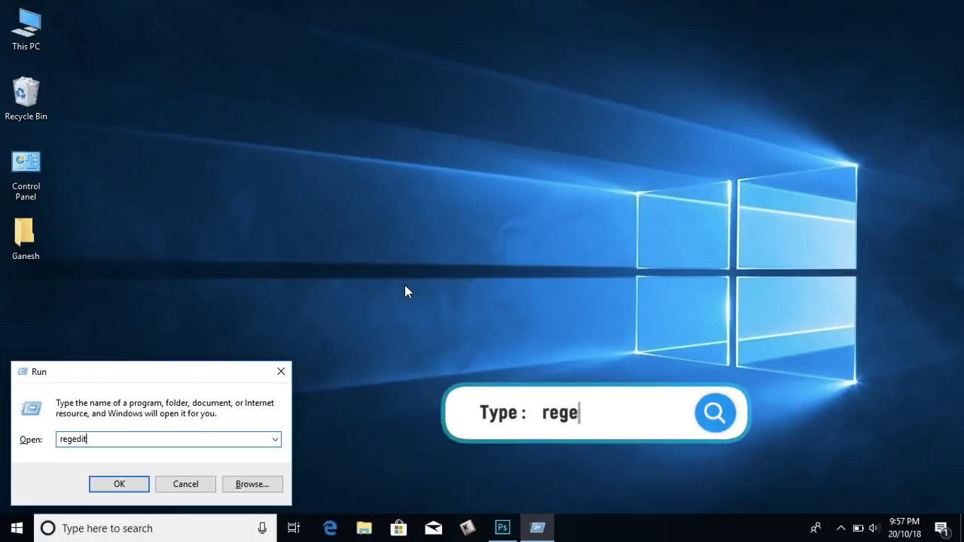
{"action": "left_click", "coordinate": [116, 483]}
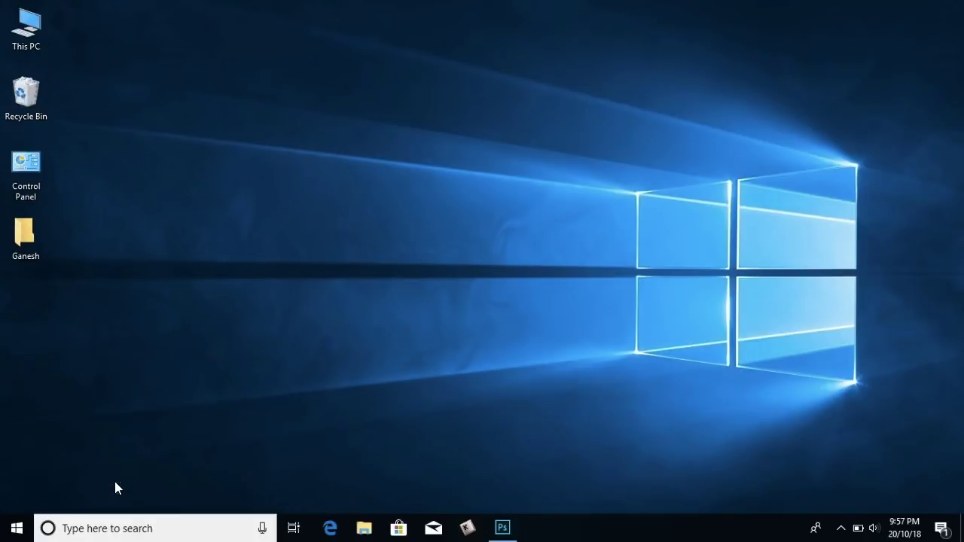
{"action": "left_click", "coordinate": [396, 335]}
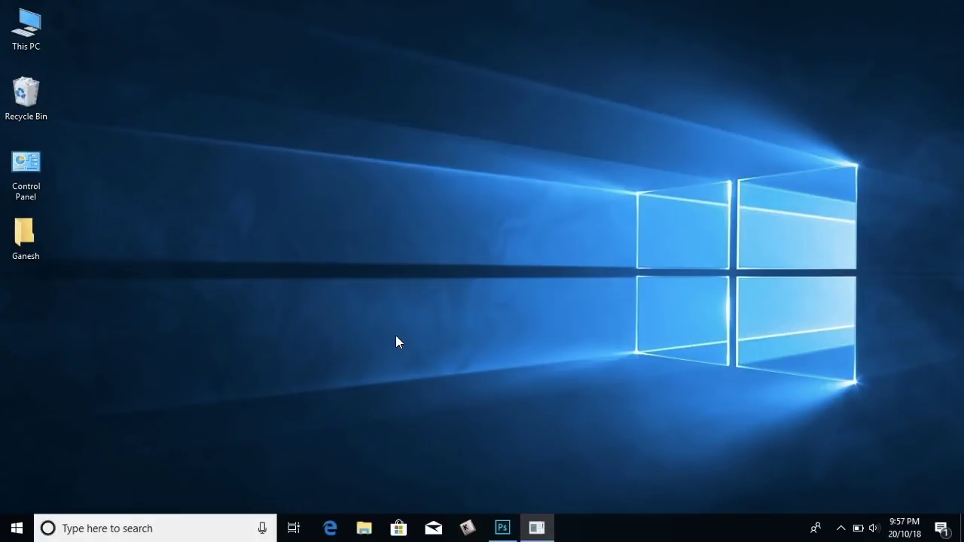
{"action": "left_click_drag", "start_coordinate": [286, 30], "coordinate": [433, 76]}
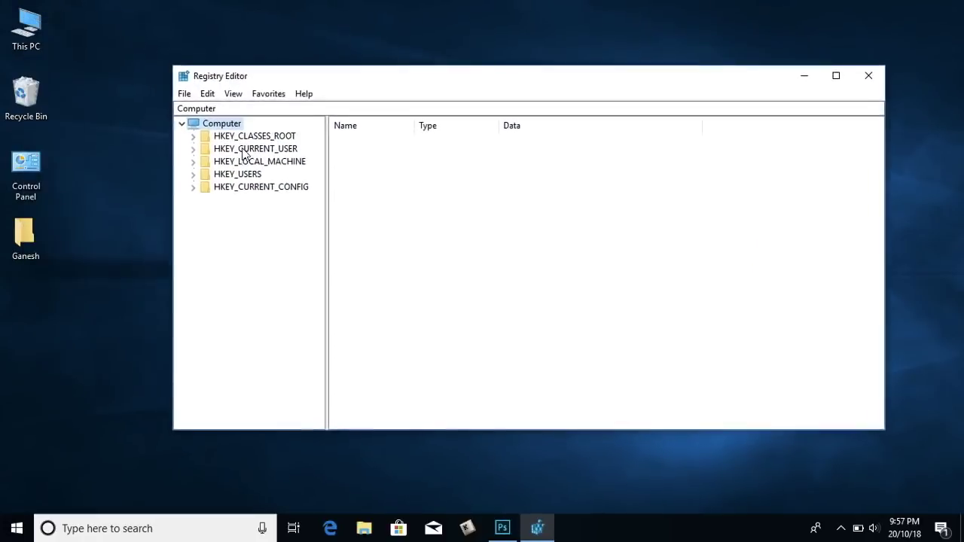
Step: Expand HKEY_CURRENT_USER and its Software key in the registry tree
{"action": "left_click", "coordinate": [235, 148]}
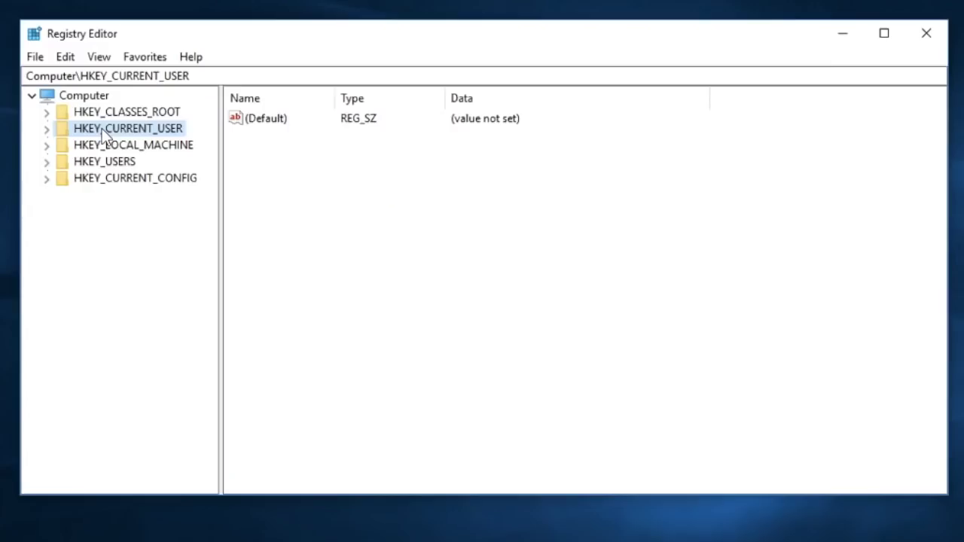
{"action": "left_click", "coordinate": [47, 130]}
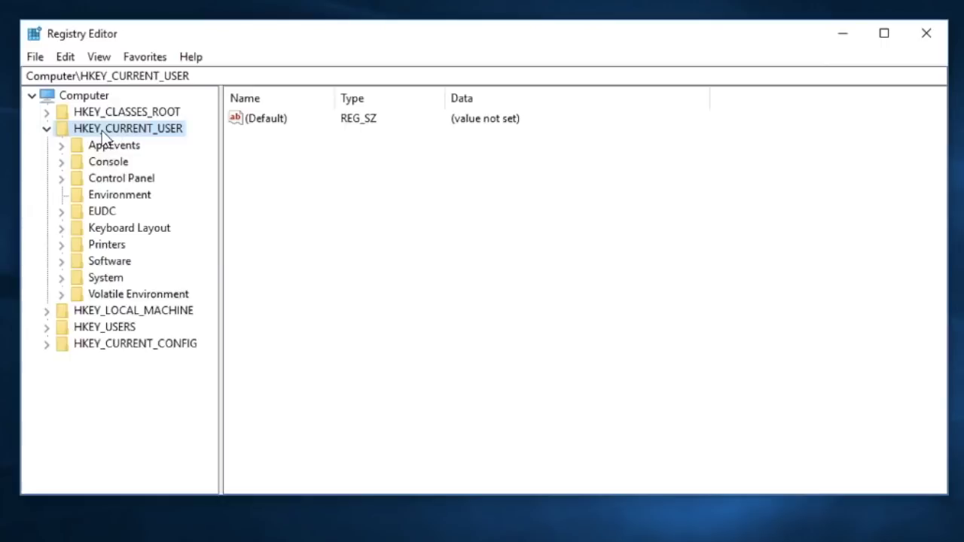
{"action": "left_click", "coordinate": [101, 265]}
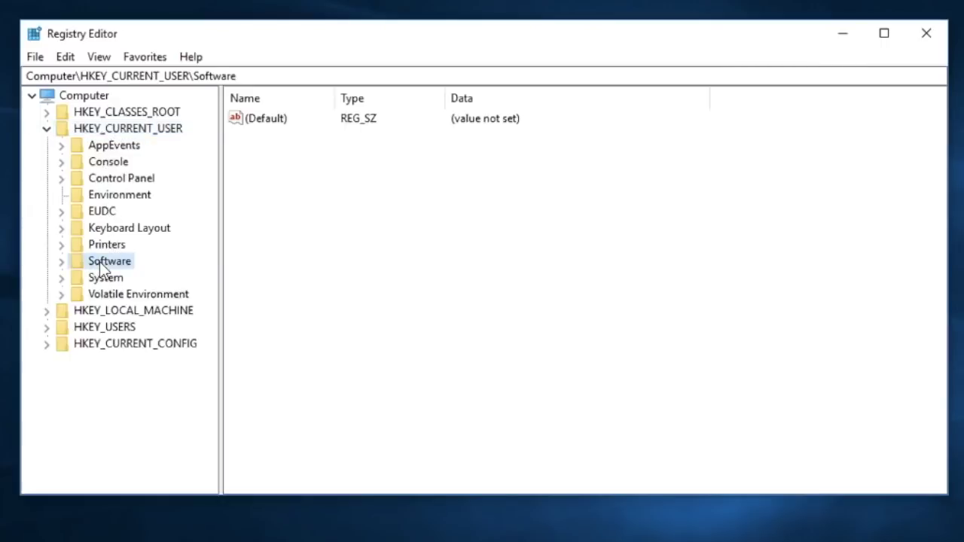
{"action": "left_click", "coordinate": [58, 261]}
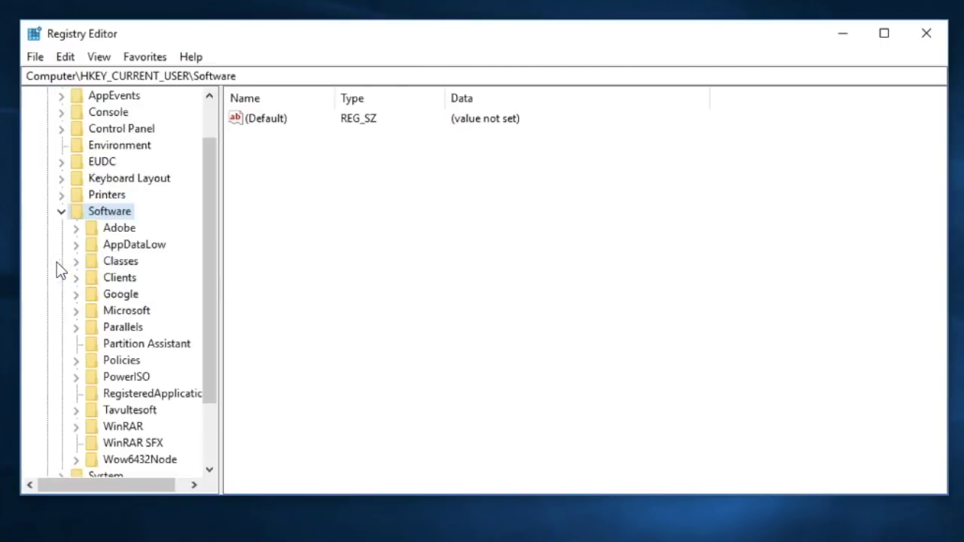
{"action": "scroll", "coordinate": [117, 158], "scroll_direction": "down", "scroll_amount": 2}
Step: Expand Adobe > Photoshop and select the 110.0 key to list its values
{"action": "left_click", "coordinate": [114, 147]}
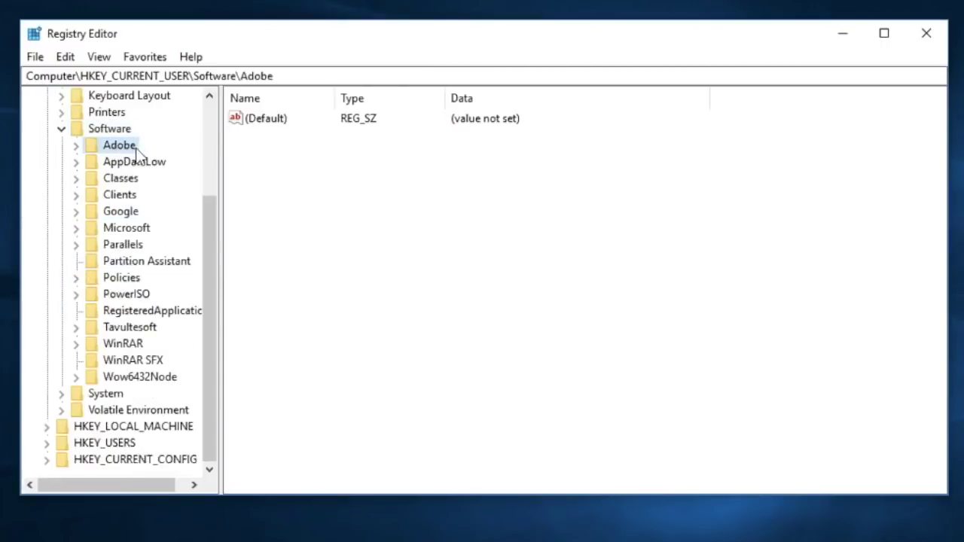
{"action": "left_click", "coordinate": [75, 147]}
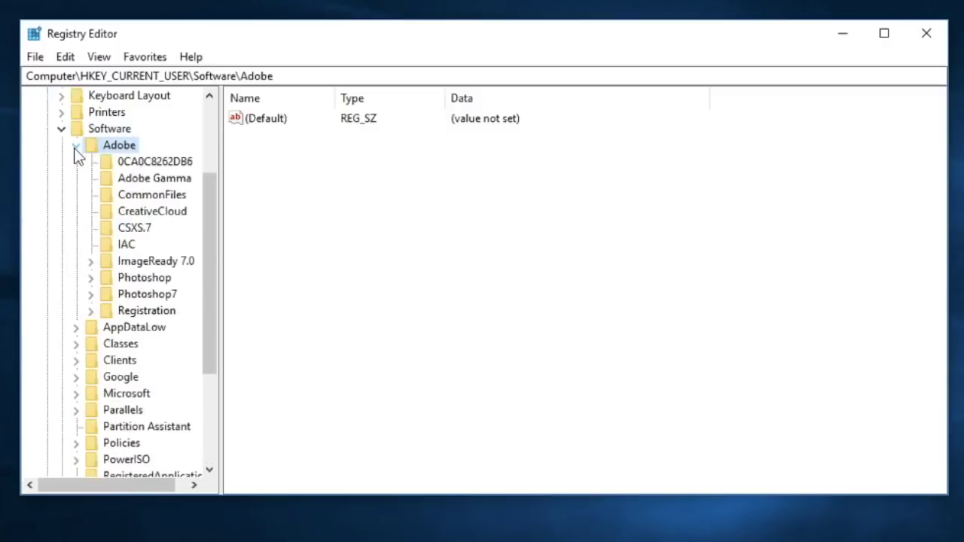
{"action": "left_click", "coordinate": [138, 279]}
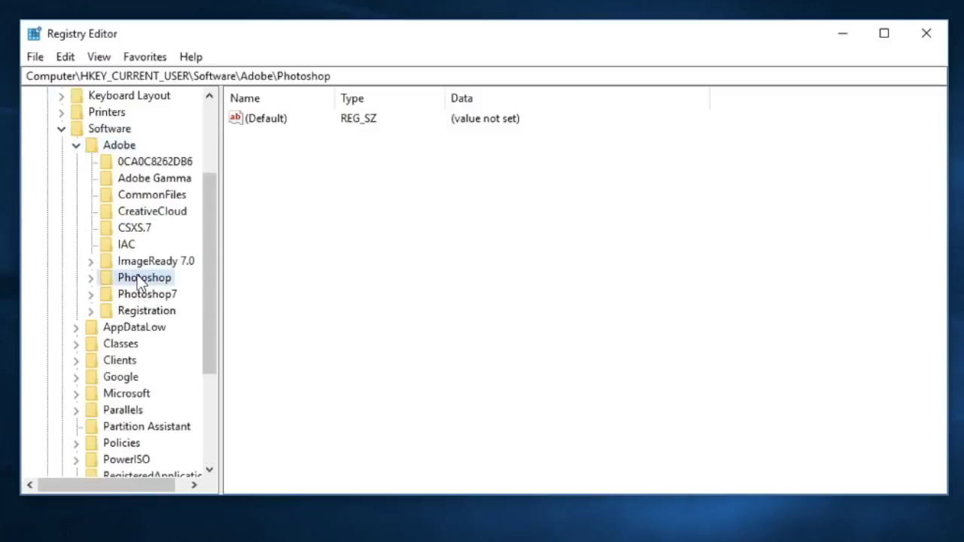
{"action": "left_click", "coordinate": [97, 277]}
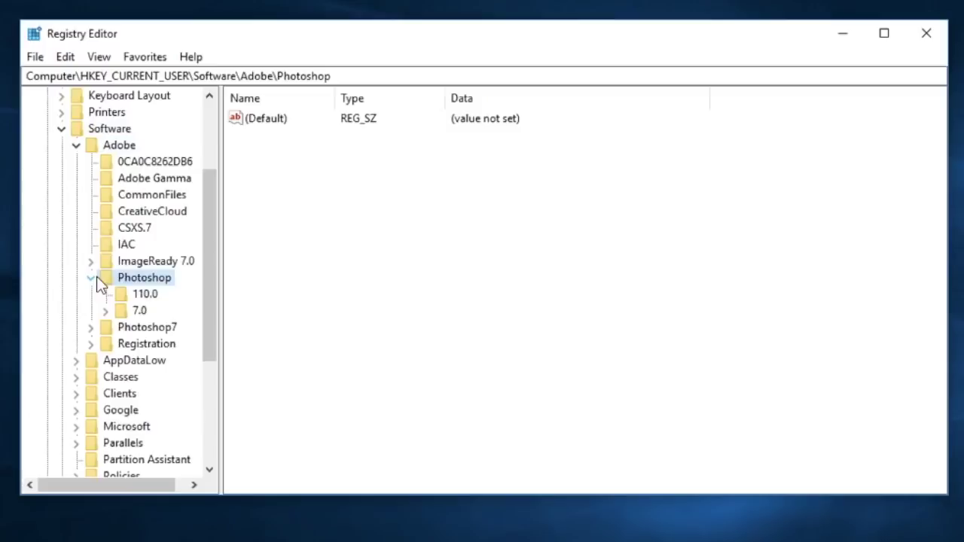
{"action": "left_click", "coordinate": [131, 294]}
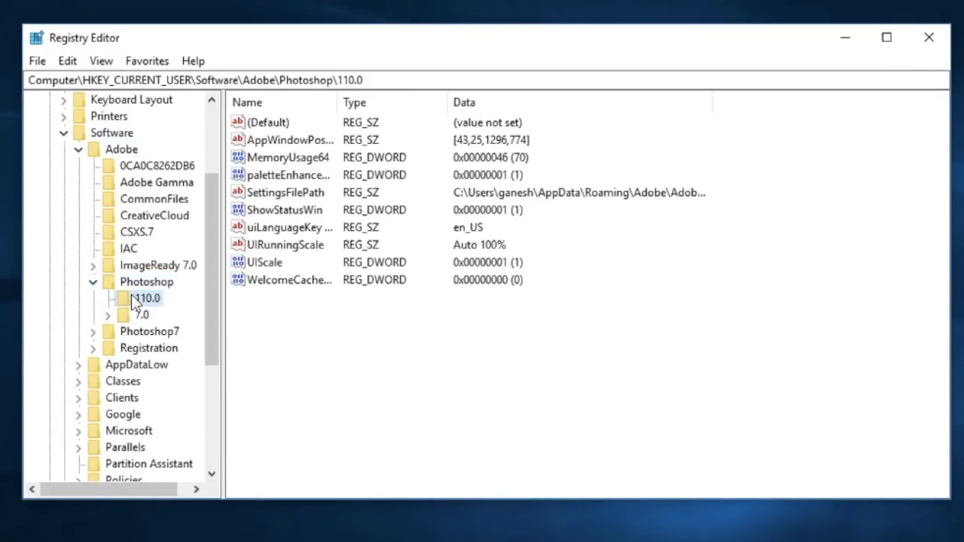
{"action": "left_click", "coordinate": [630, 193]}
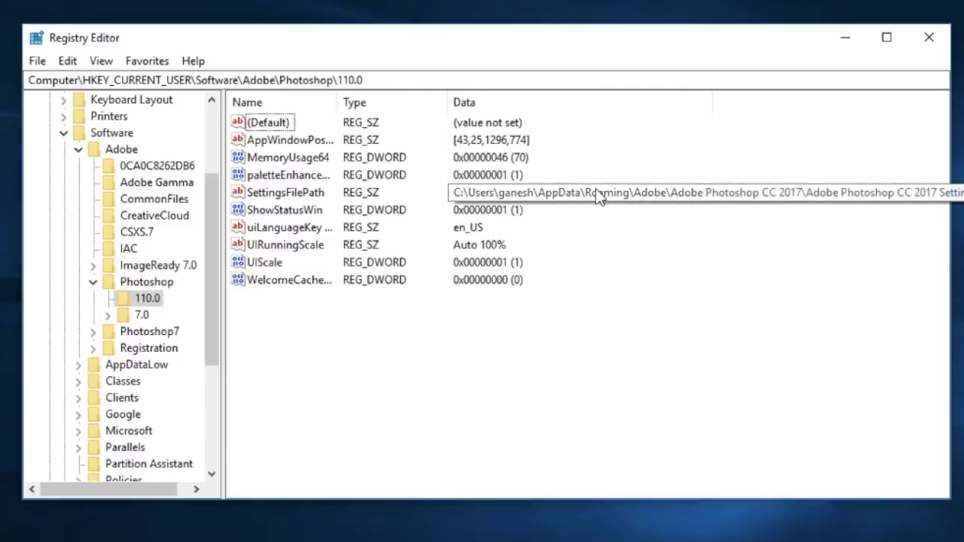
{"action": "left_click", "coordinate": [149, 301]}
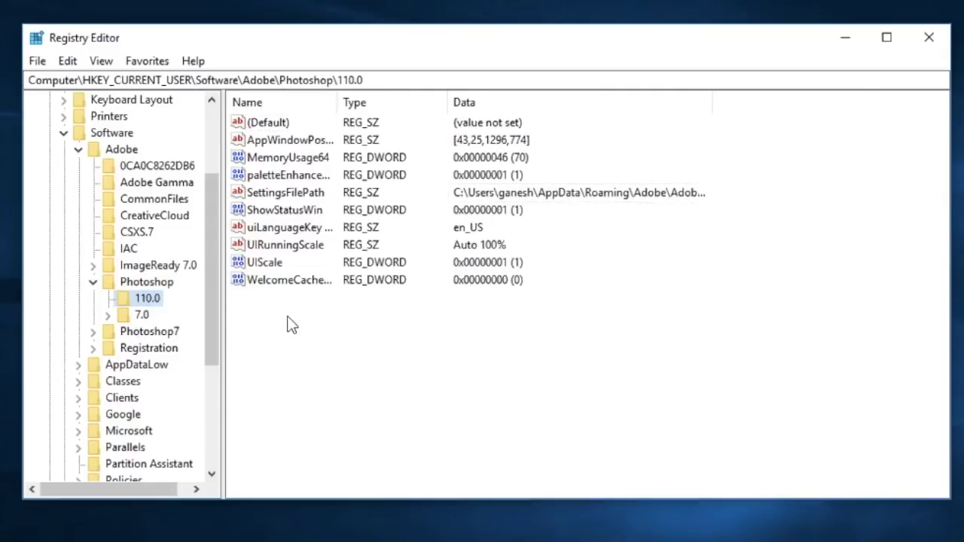
Step: Create a new DWORD (32-bit) value named OverridePhysicalMemoryMB in the 110.0 key
{"action": "right_click", "coordinate": [288, 320]}
{"action": "mouse_move", "coordinate": [331, 329]}
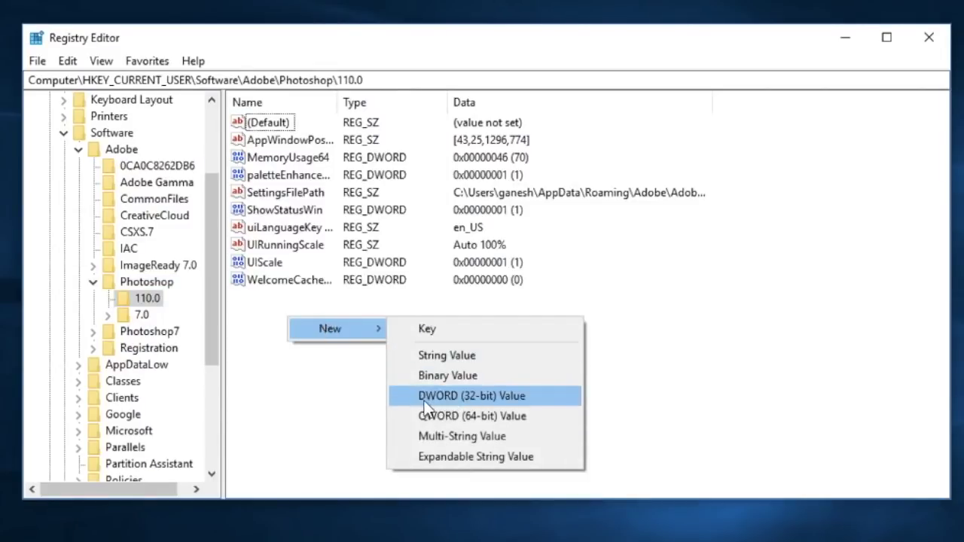
{"action": "left_click", "coordinate": [551, 398]}
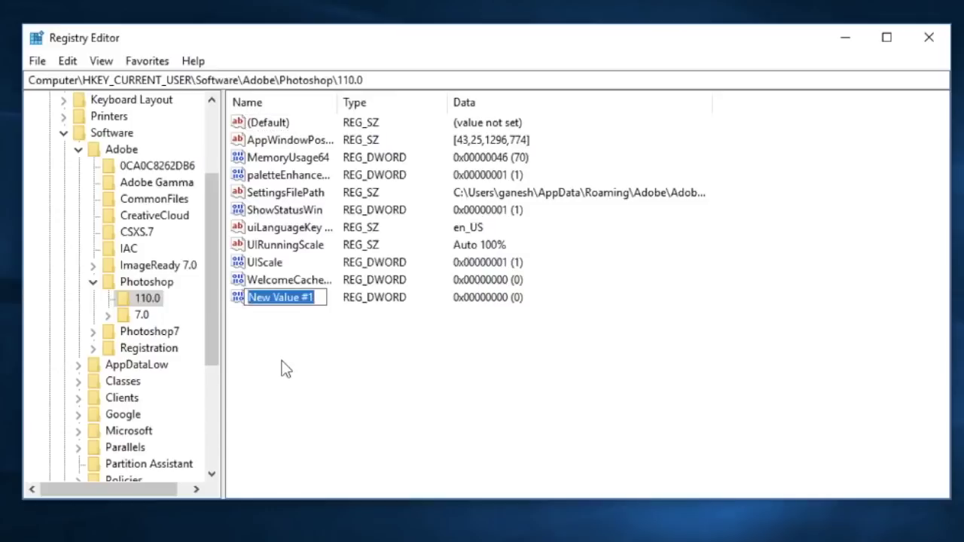
{"action": "type", "text": "Override"}
{"action": "type", "text": "Ph"}
{"action": "type", "text": "ysi"}
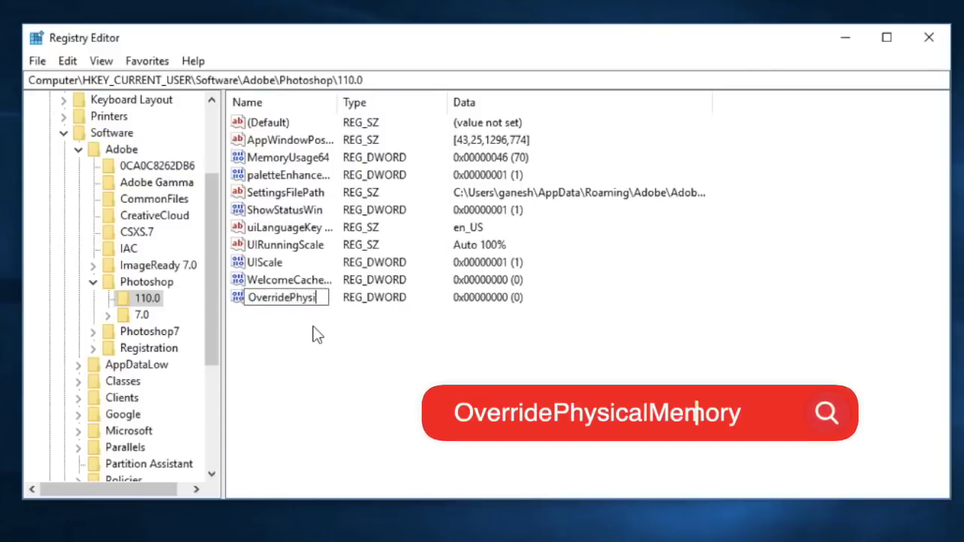
{"action": "type", "text": "calMemory"}
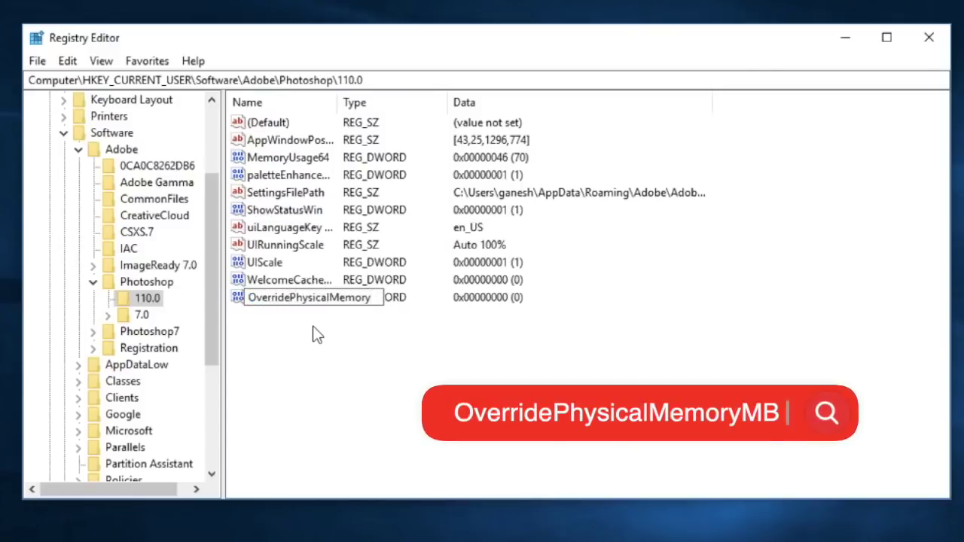
{"action": "type", "text": "MB"}
{"action": "key", "text": "Return"}
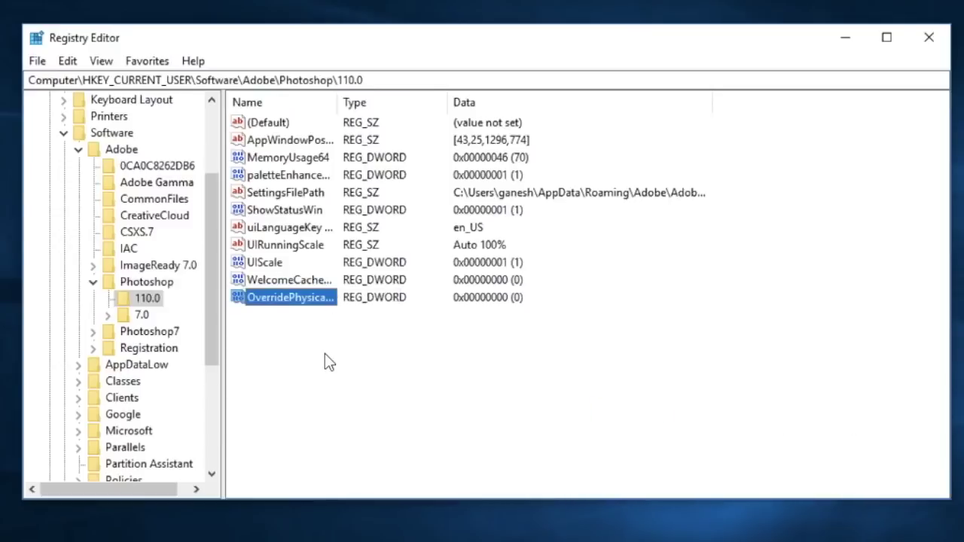
Step: Change OverridePhysicalMemoryMB's data to 16000 in Decimal base, then close Registry Editor
{"action": "right_click", "coordinate": [296, 305]}
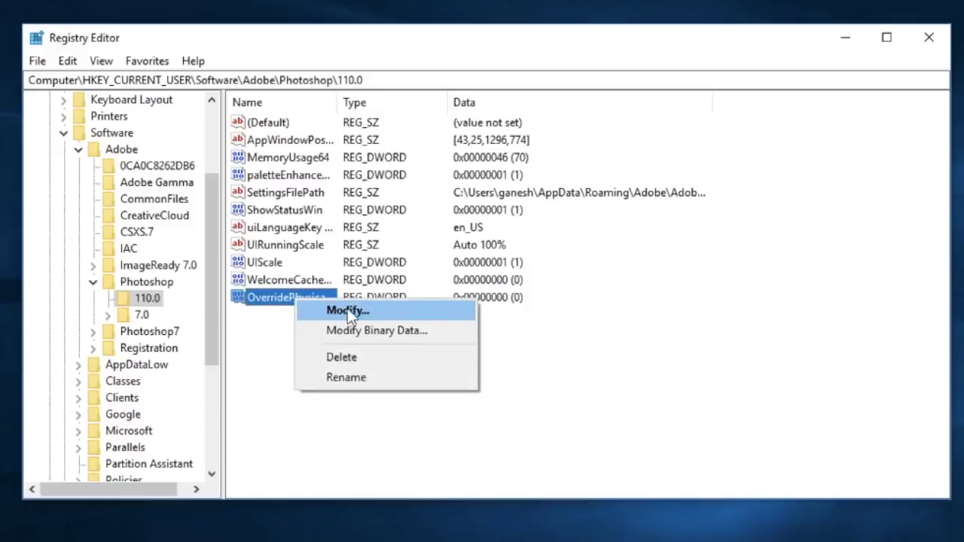
{"action": "left_click", "coordinate": [399, 310]}
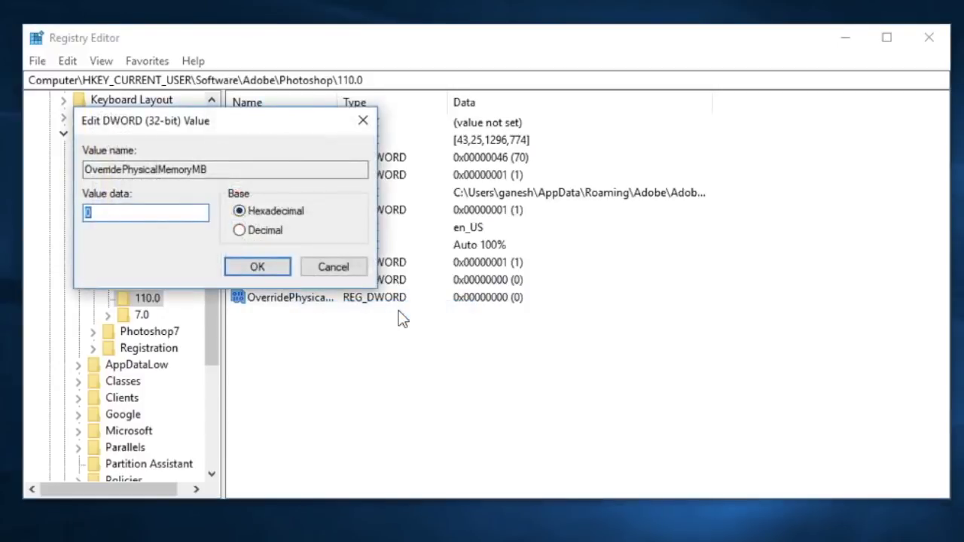
{"action": "left_click_drag", "start_coordinate": [210, 126], "coordinate": [431, 217]}
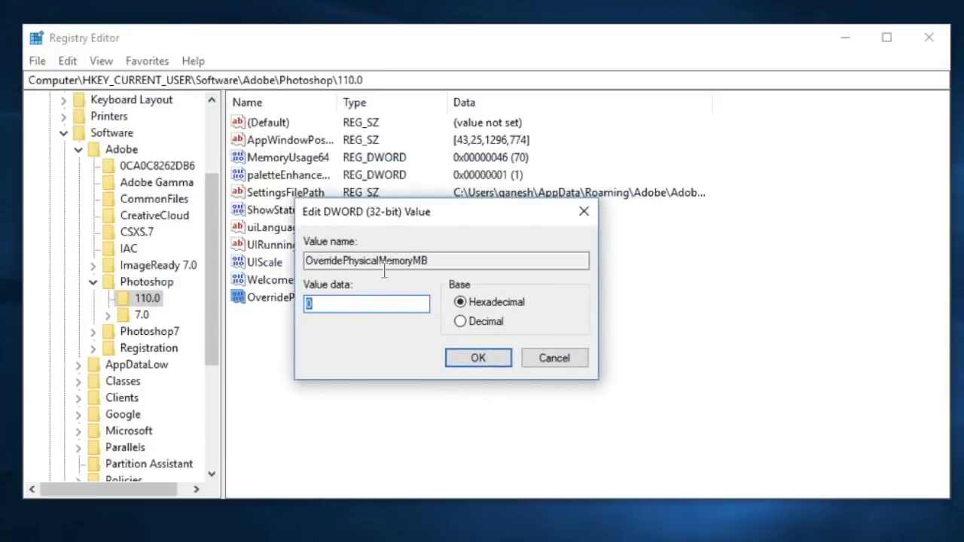
{"action": "left_click", "coordinate": [335, 303]}
{"action": "left_click", "coordinate": [460, 321]}
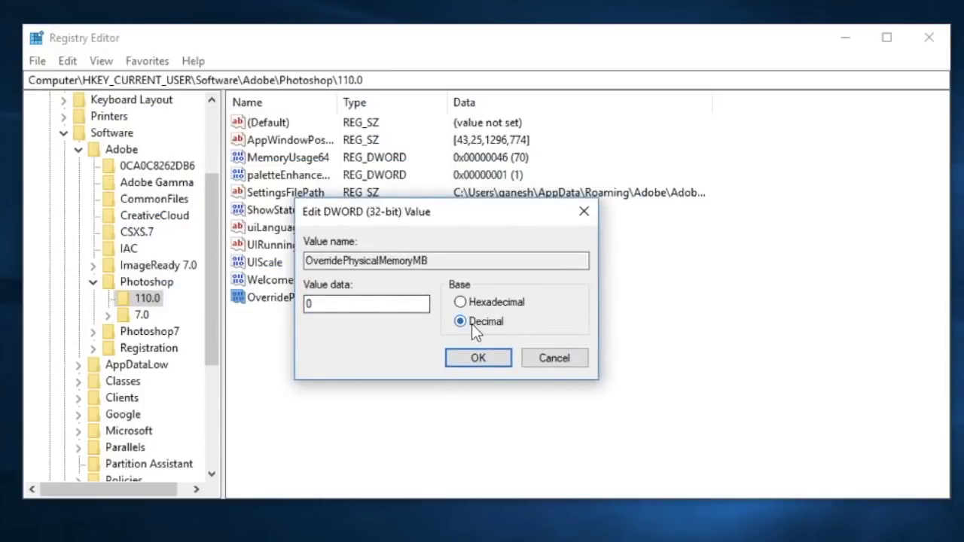
{"action": "left_click_drag", "start_coordinate": [338, 302], "coordinate": [292, 316]}
{"action": "type", "text": "16000"}
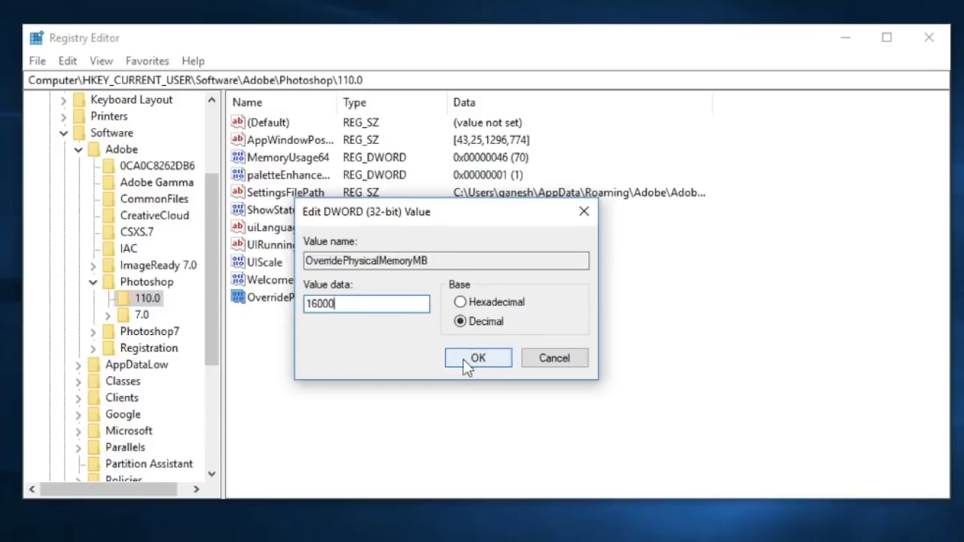
{"action": "left_click", "coordinate": [464, 359]}
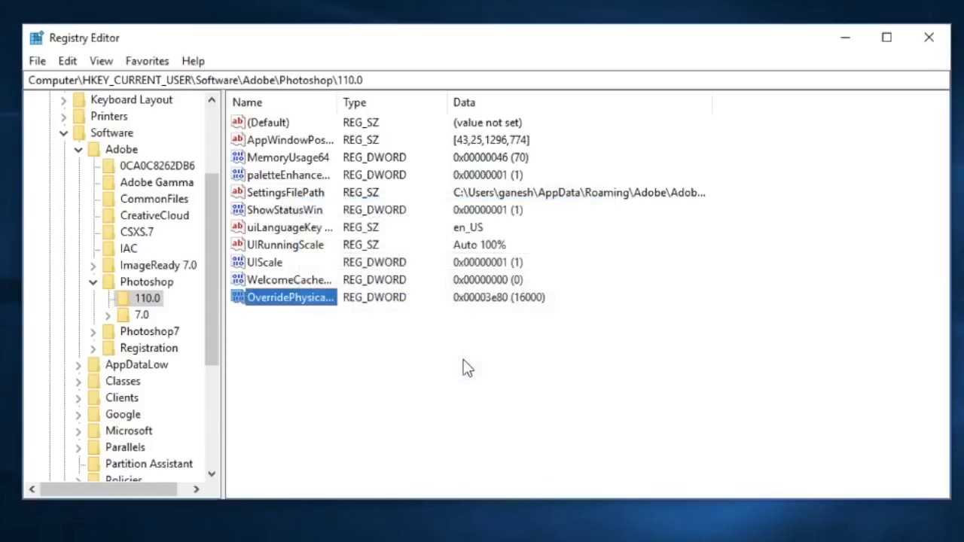
{"action": "left_click", "coordinate": [929, 37]}
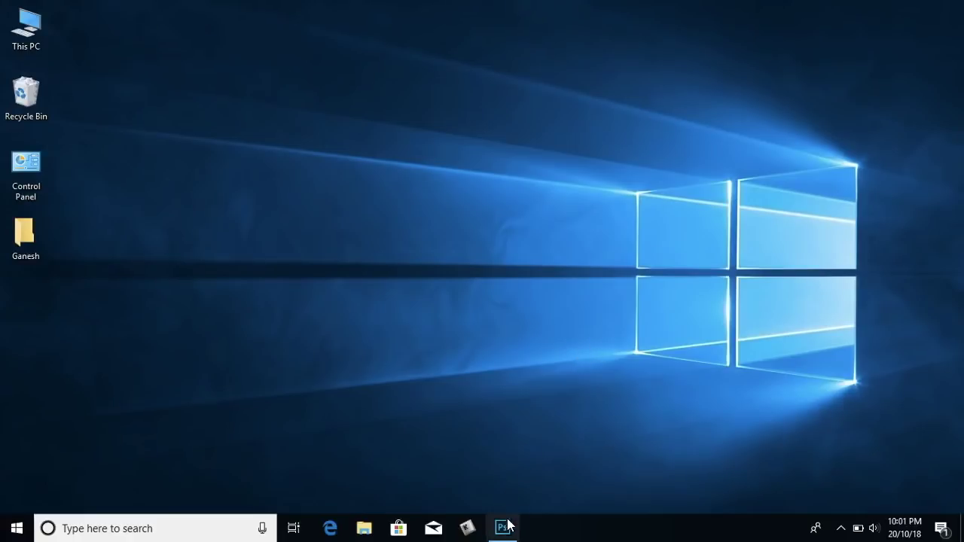
Step: Return to Photoshop and type the sample word GANESH on the canvas
{"action": "left_click", "coordinate": [502, 527]}
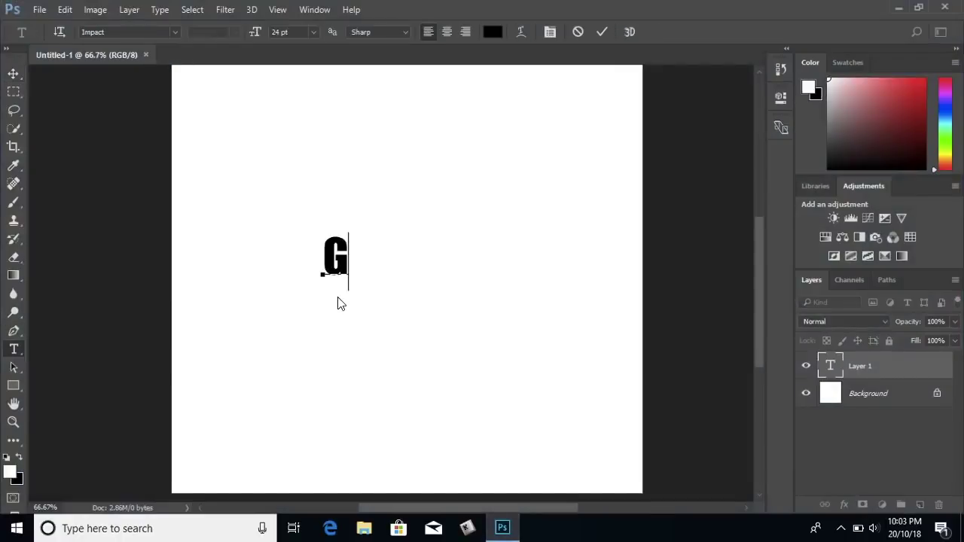
{"action": "type", "text": "An"}
{"action": "key", "text": "BackSpace"}
{"action": "type", "text": "N"}
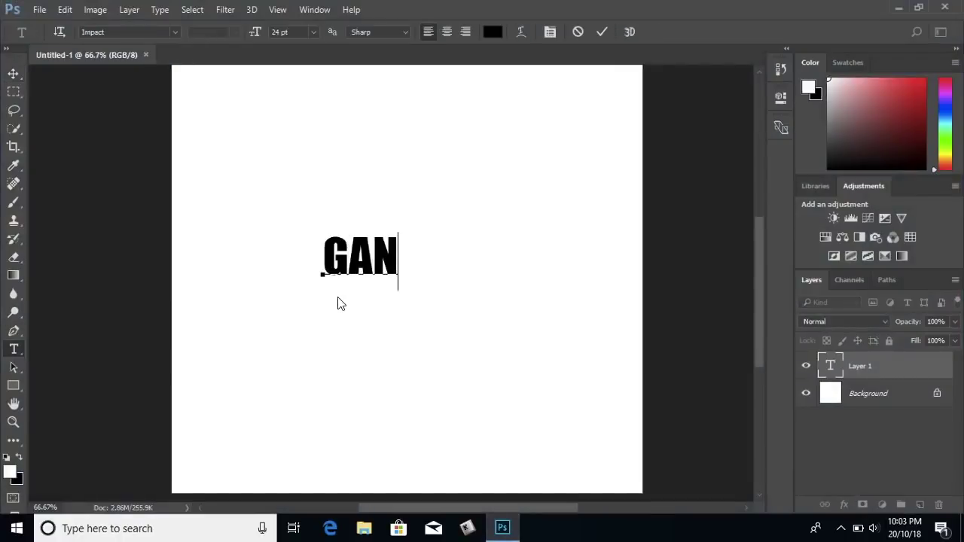
{"action": "type", "text": "ESH"}
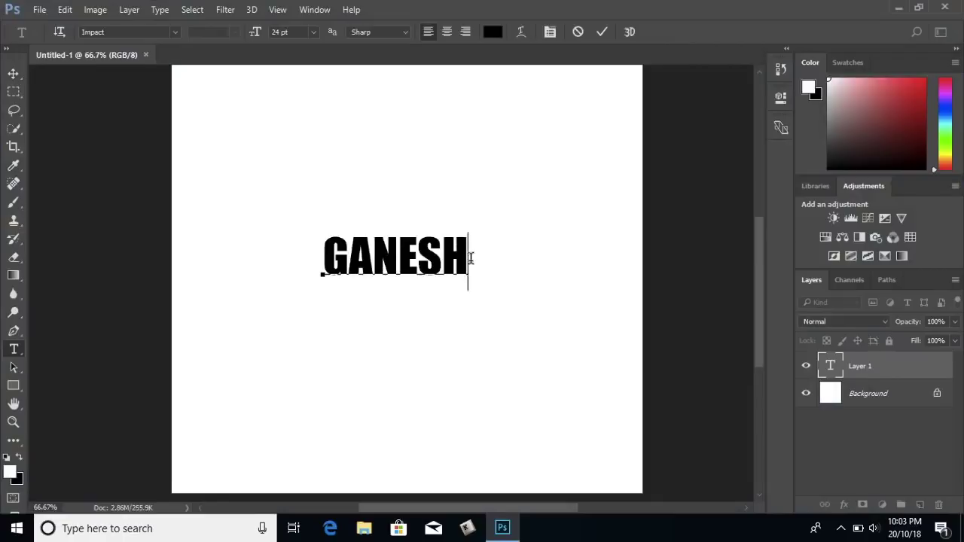
Step: Select GANESH and copy it without a memory error, then commit the type layer
{"action": "left_click_drag", "start_coordinate": [470, 258], "coordinate": [323, 256]}
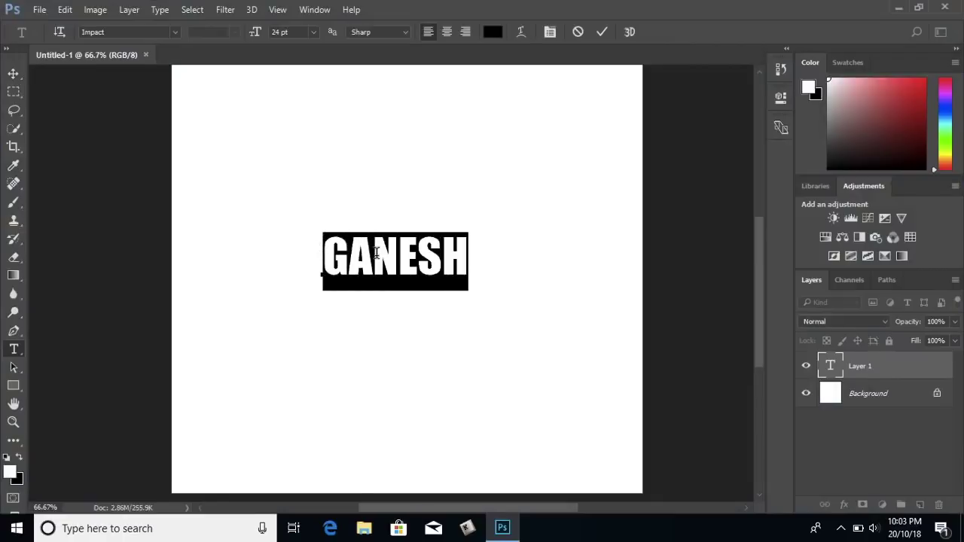
{"action": "right_click", "coordinate": [376, 255]}
{"action": "left_click", "coordinate": [398, 245]}
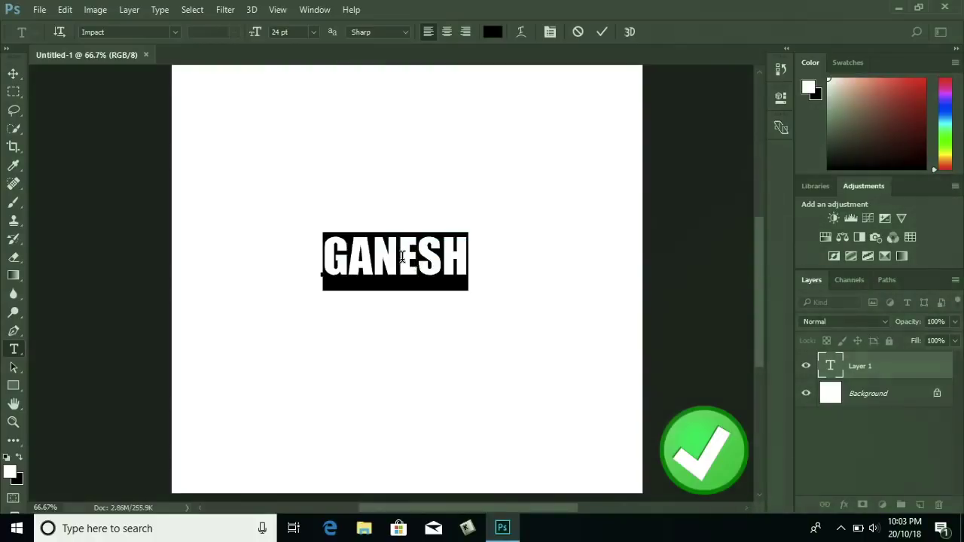
{"action": "left_click", "coordinate": [14, 73]}
{"action": "left_click", "coordinate": [65, 9]}
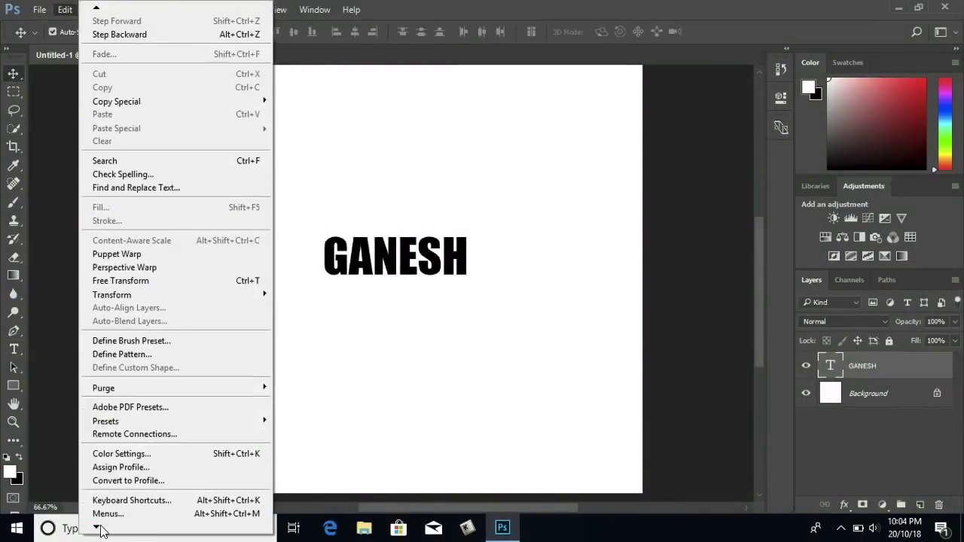
{"action": "mouse_move", "coordinate": [113, 515]}
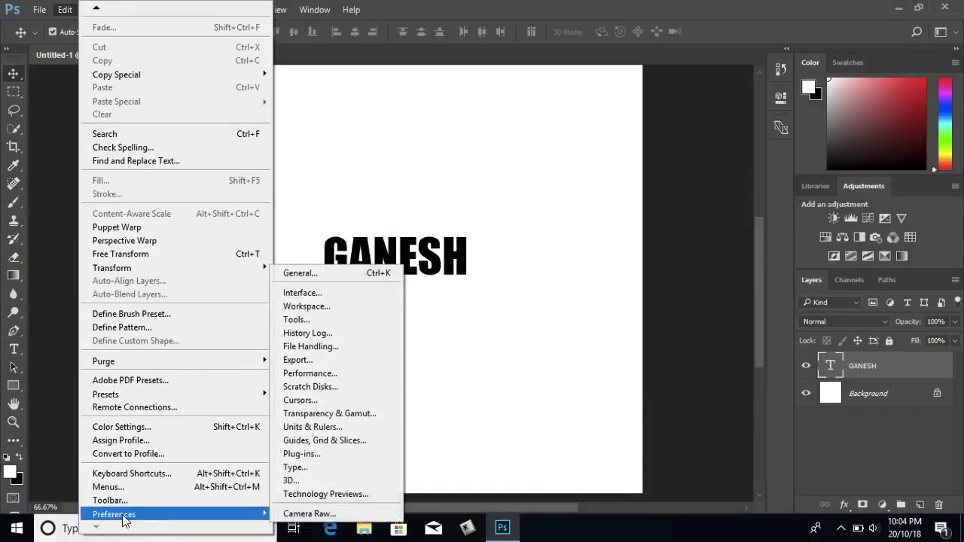
{"action": "left_click", "coordinate": [339, 272]}
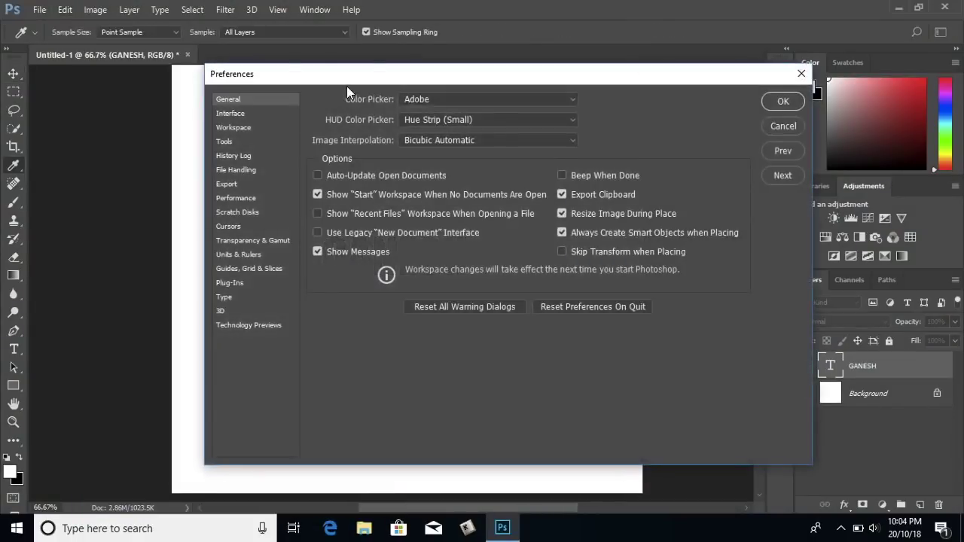
{"action": "left_click_drag", "start_coordinate": [346, 79], "coordinate": [316, 100]}
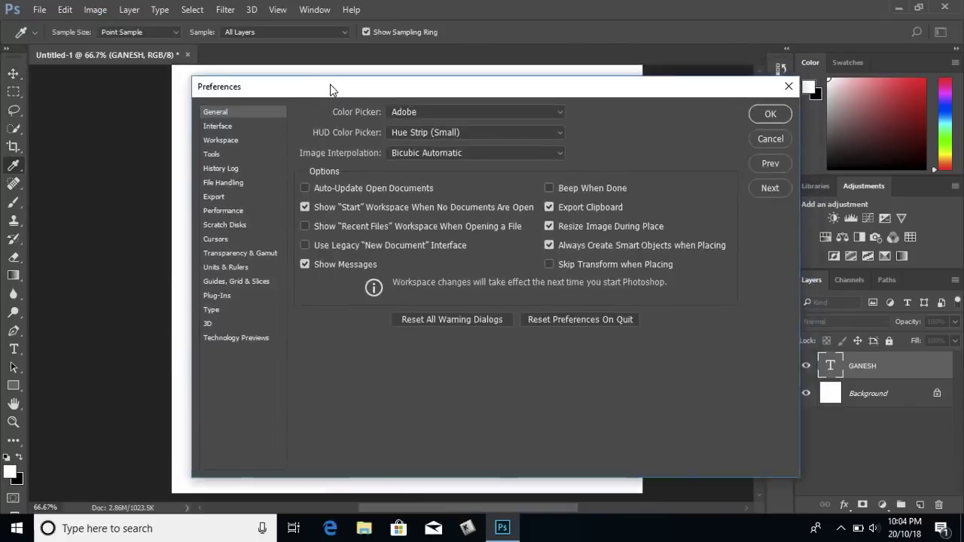
{"action": "left_click", "coordinate": [209, 223]}
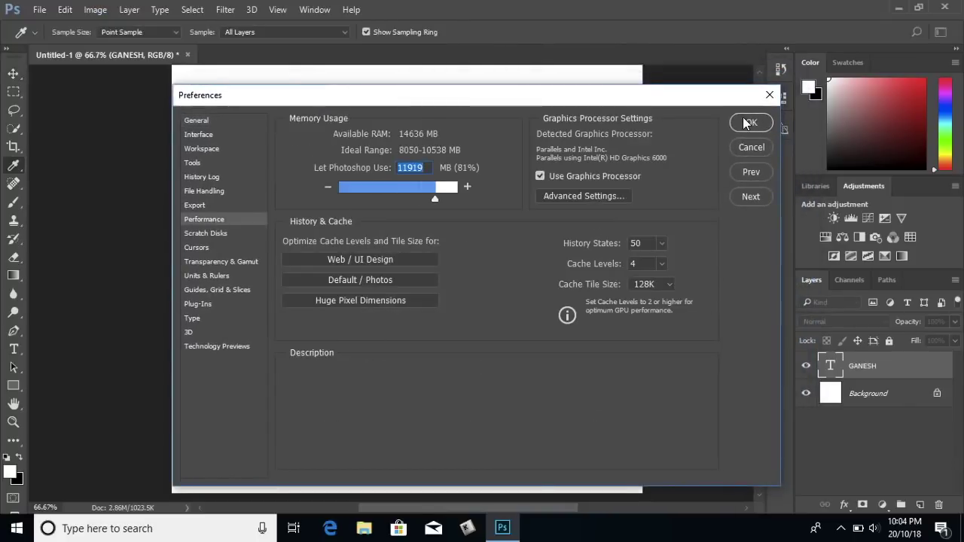
{"action": "left_click", "coordinate": [751, 122]}
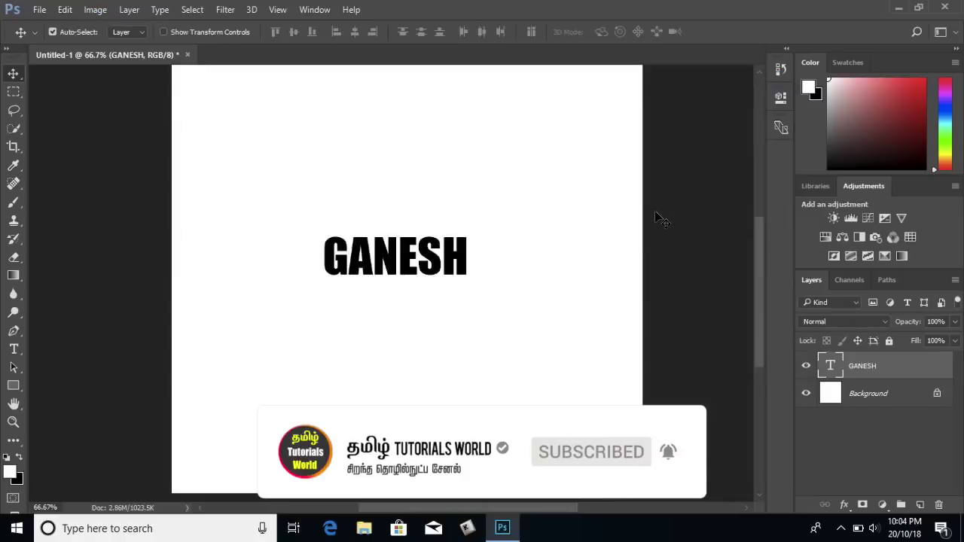
{"action": "key", "text": "ctrl+w"}
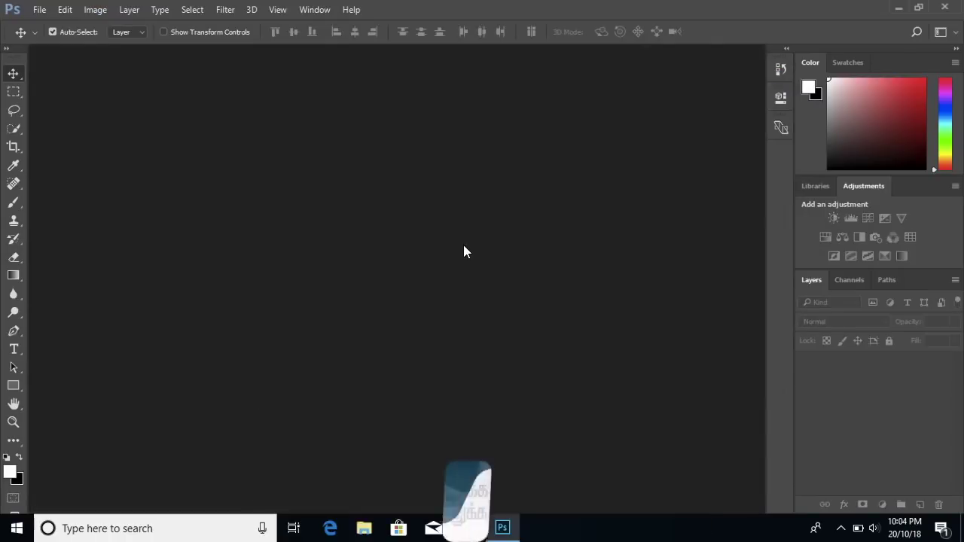